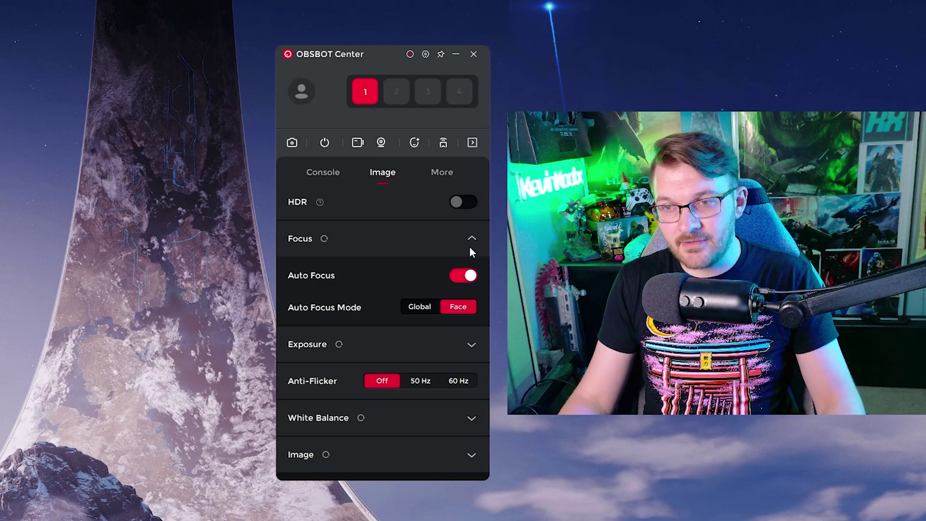
# Step: Collapse Focus, expand Exposure, and lower Exposure Compensation several notches to darken the image
pyautogui.click(472, 241)
pyautogui.click(472, 276)
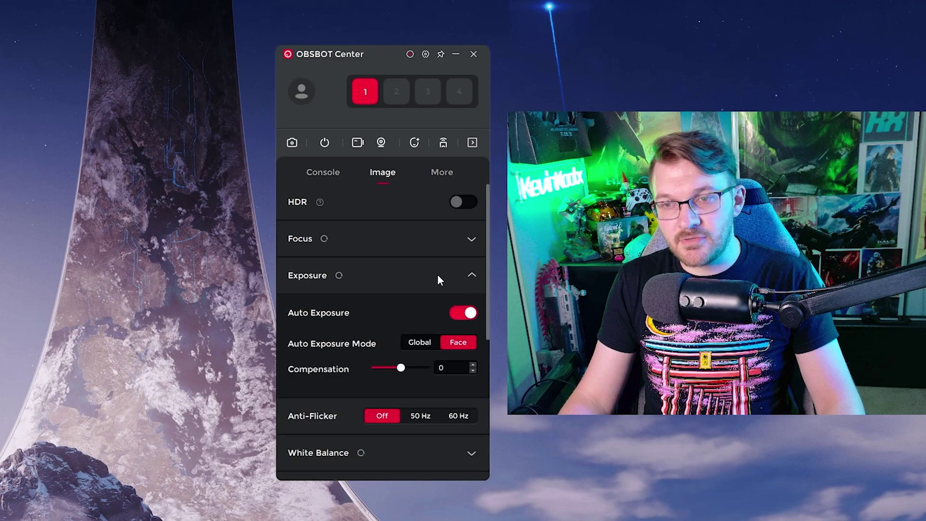
pyautogui.scroll(-1, 407, 292)
pyautogui.scroll(-1, 407, 291)
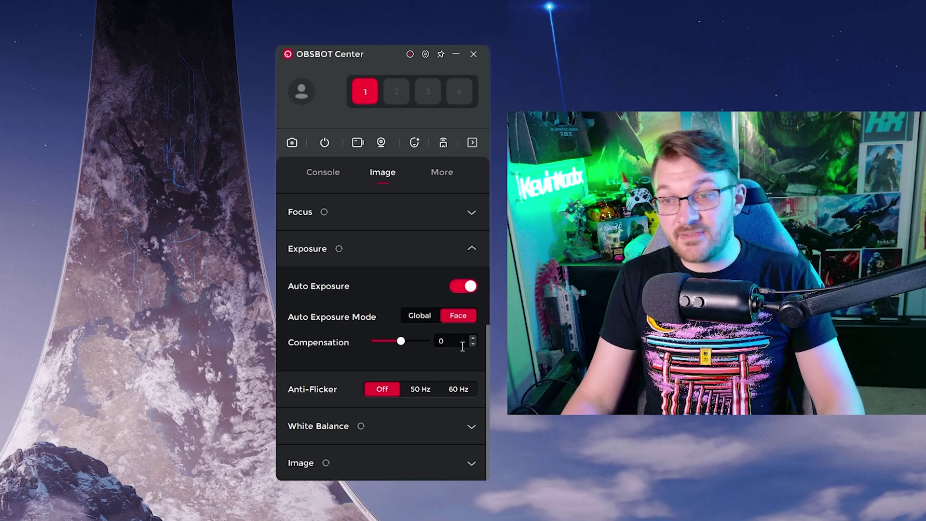
pyautogui.click(473, 344)
pyautogui.click(473, 344)
pyautogui.click(473, 345)
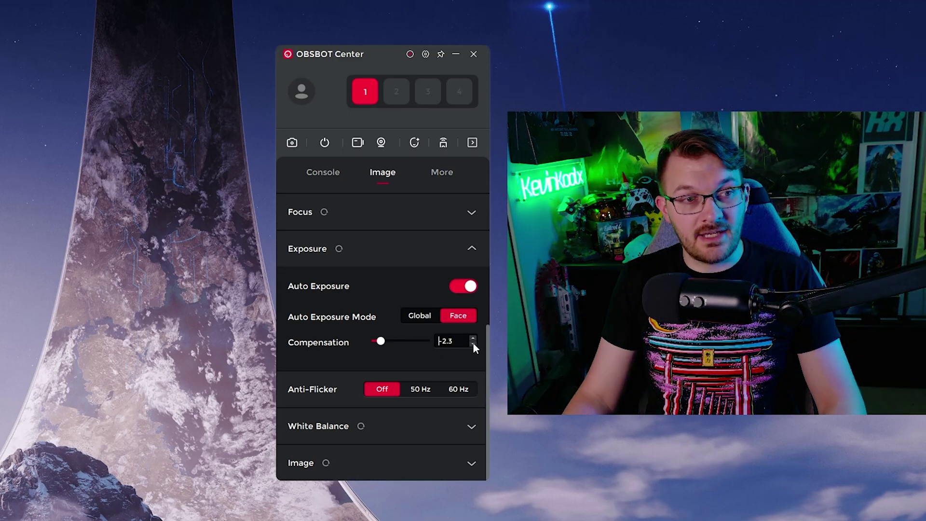
pyautogui.click(473, 344)
# Step: Raise Exposure Compensation back to 0 and collapse the Exposure section
pyautogui.click(474, 337)
pyautogui.click(473, 337)
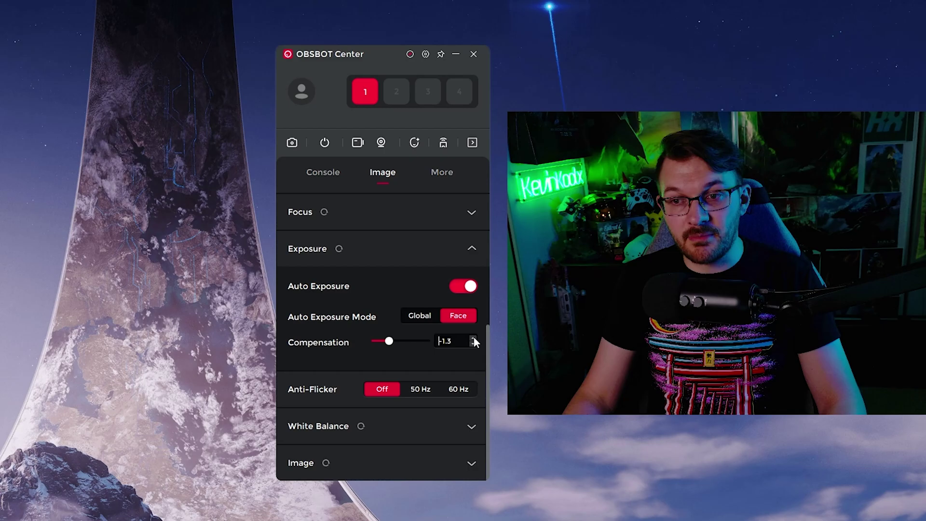
pyautogui.click(473, 336)
pyautogui.click(473, 336)
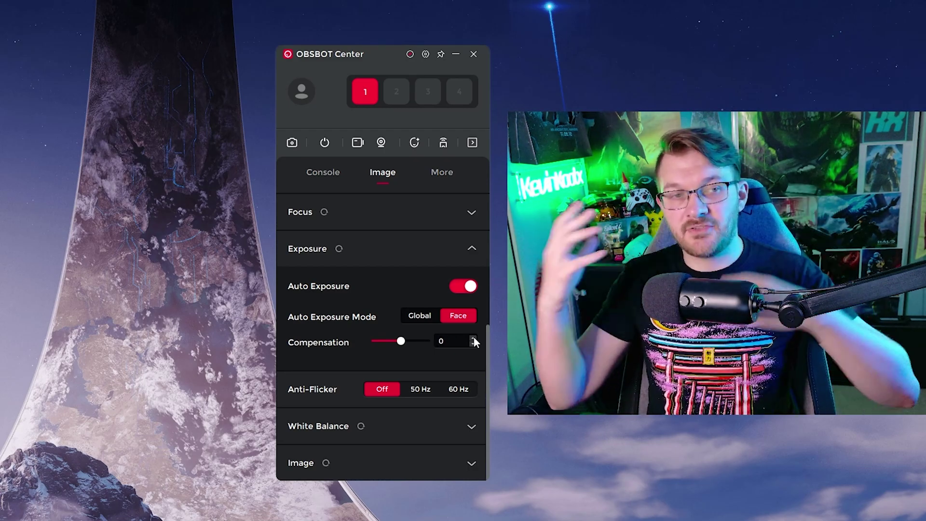
pyautogui.click(472, 252)
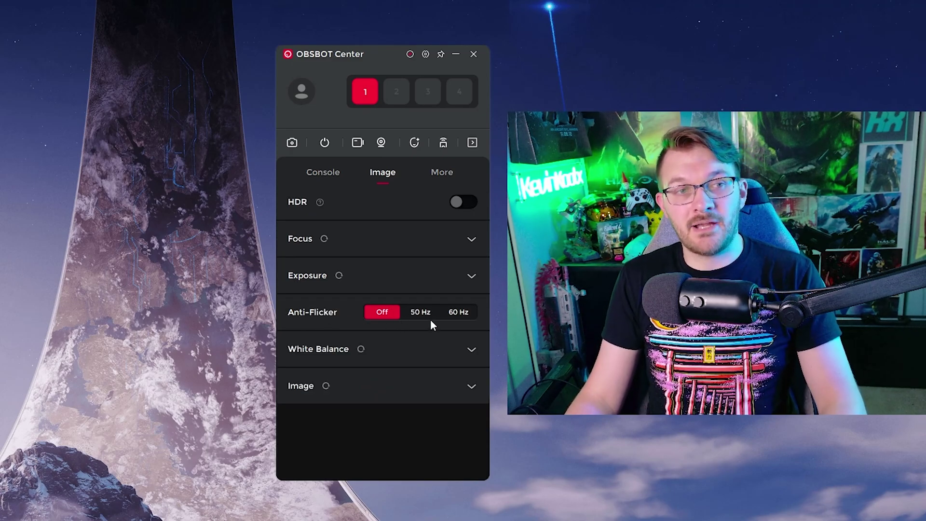
# Step: Turn off automatic white balance and set the colour temperature to 4700 K
pyautogui.click(412, 348)
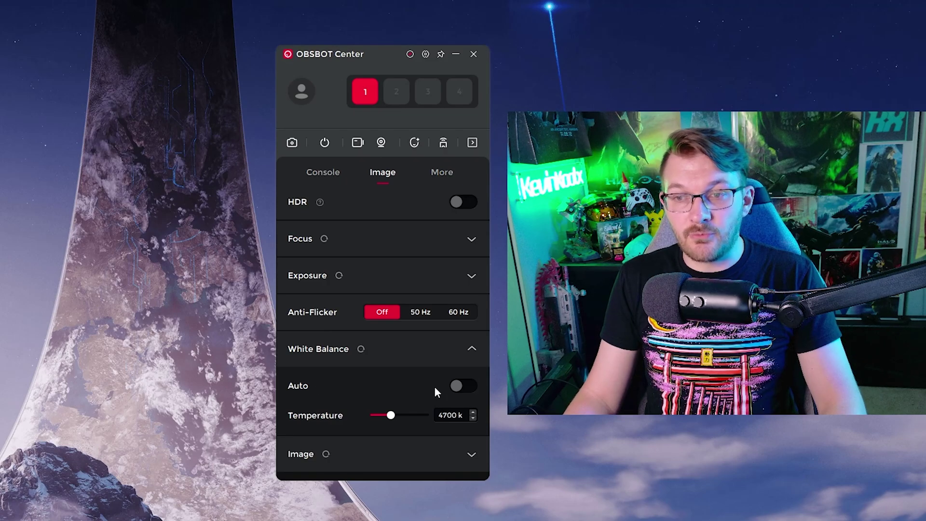
pyautogui.click(459, 386)
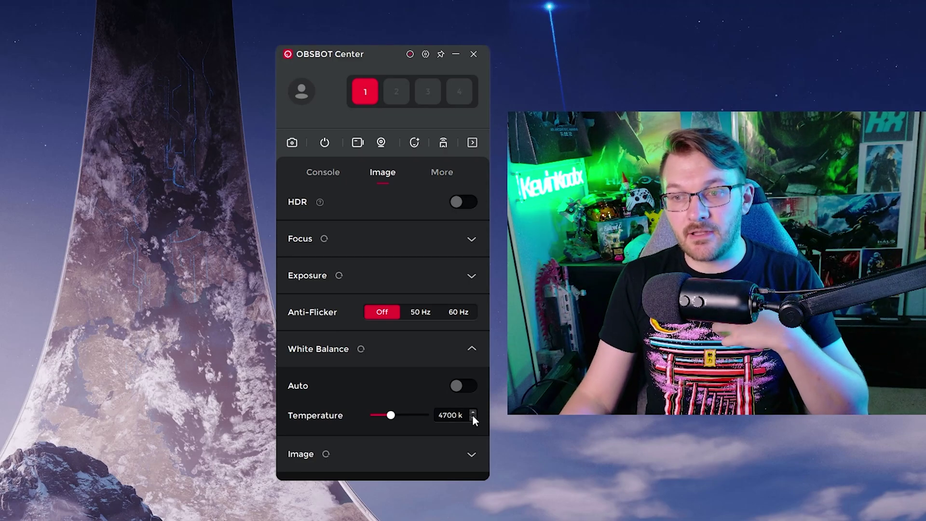
pyautogui.click(473, 418)
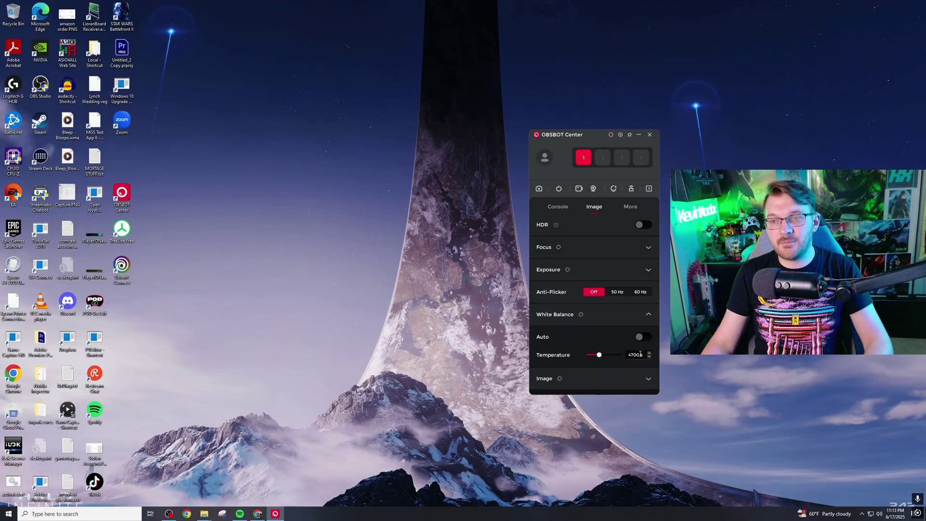
# Step: Expand the Image section to check Contrast, Saturation, Sharpness and Hue
pyautogui.click(648, 380)
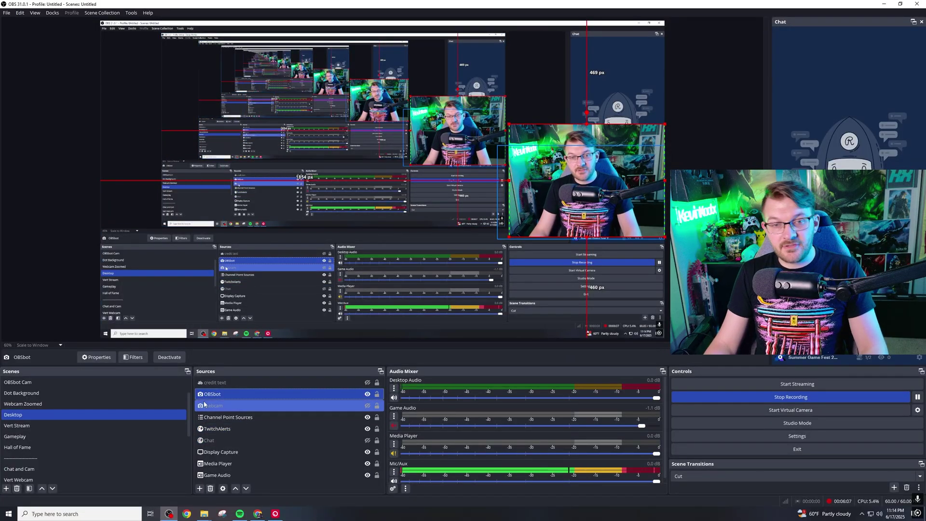
# Step: Open the Filters window for the OBSbot camera source and move it up-left
pyautogui.click(208, 393)
pyautogui.rightClick(211, 393)
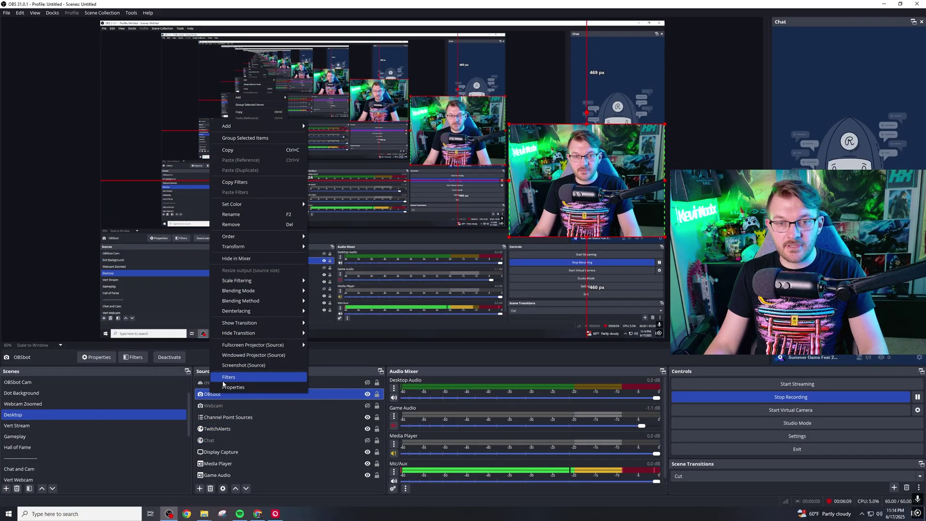
pyautogui.click(224, 380)
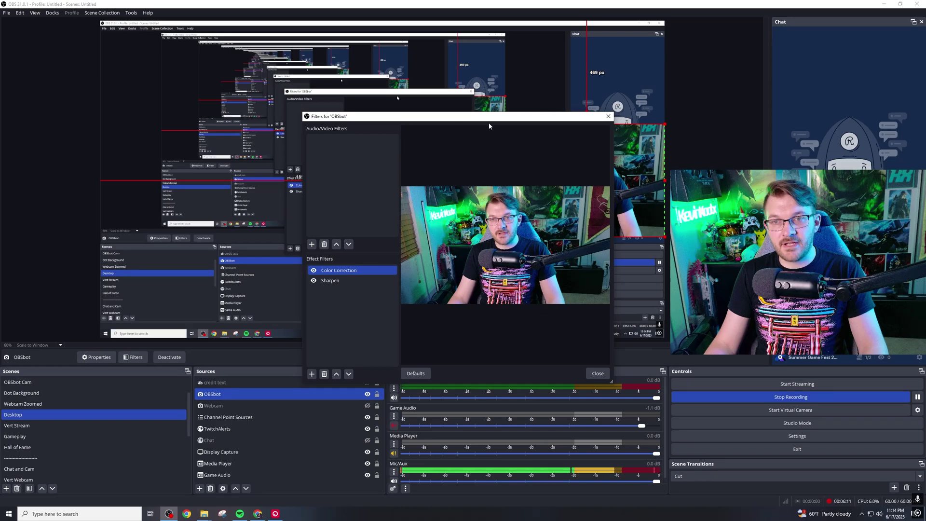
pyautogui.moveTo(482, 120); pyautogui.dragTo(322, 106)
# Step: Disable Color Correction and Sharpen to compare, then re-enable both filters
pyautogui.click(153, 256)
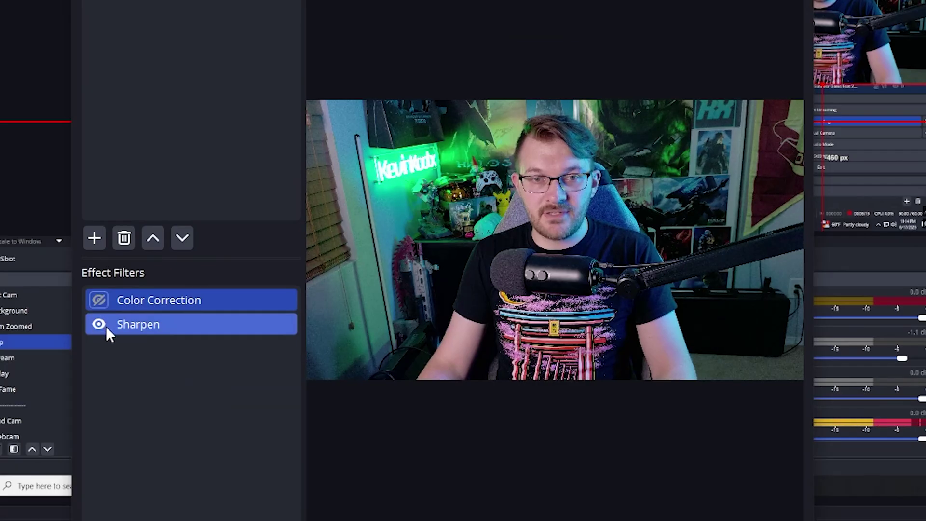
pyautogui.click(154, 265)
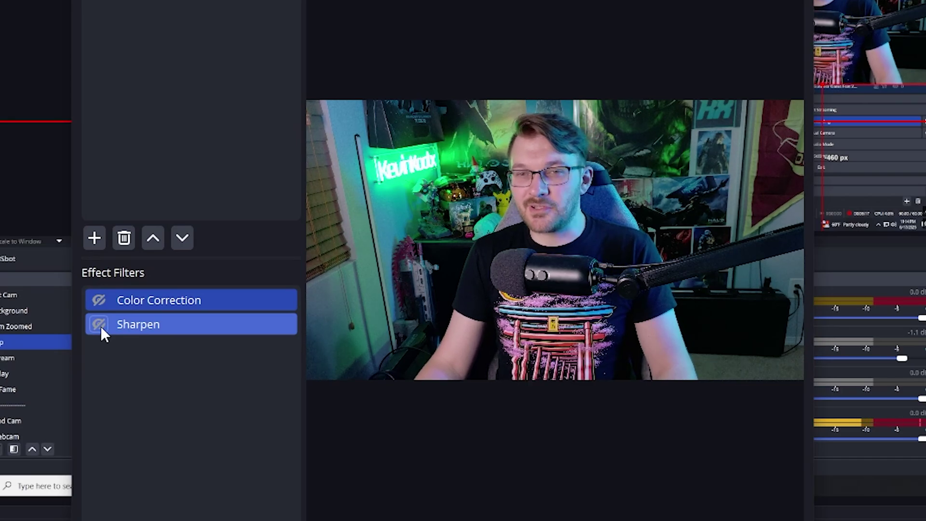
pyautogui.click(101, 326)
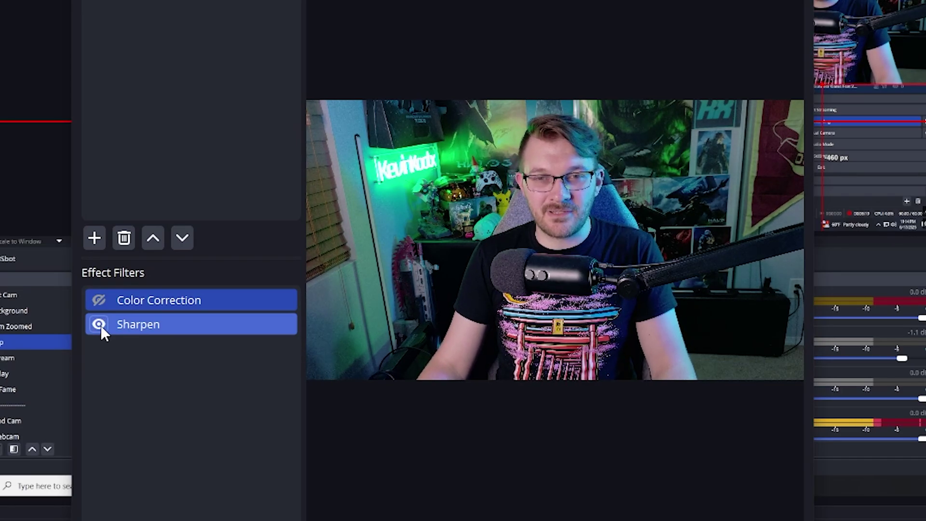
pyautogui.click(100, 302)
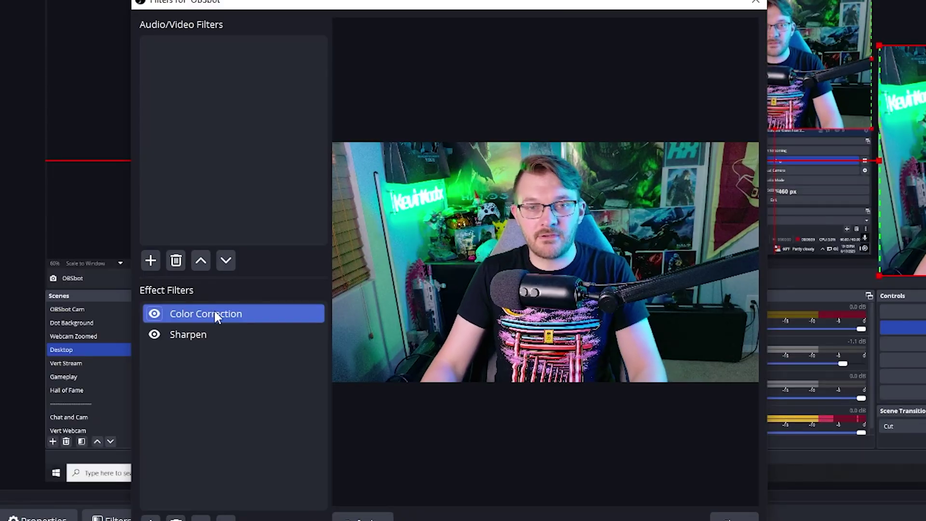
# Step: Select the Color Correction filter to review its gamma 0.10, contrast 0.28 and saturation 0.16
pyautogui.click(214, 315)
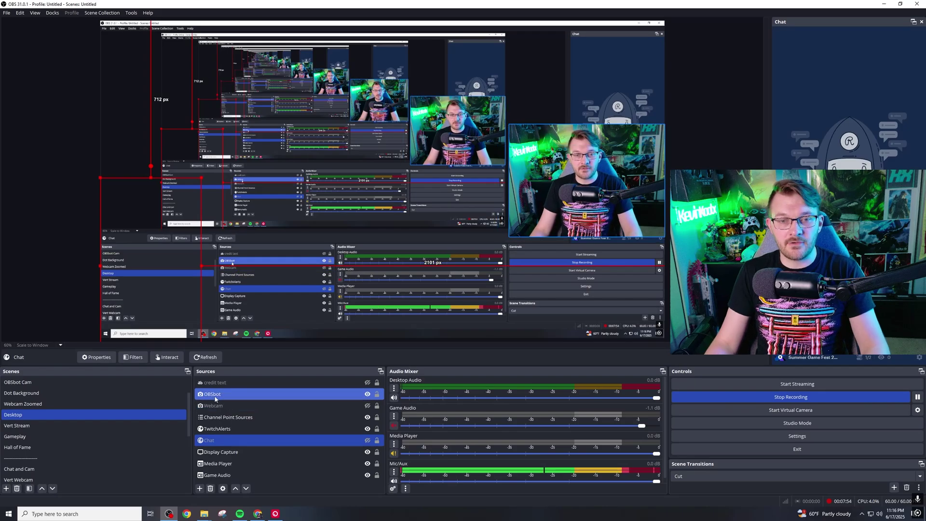
# Step: In the OBSbot source properties, set Resolution to 1920x1080 and FPS to 60
pyautogui.rightClick(216, 395)
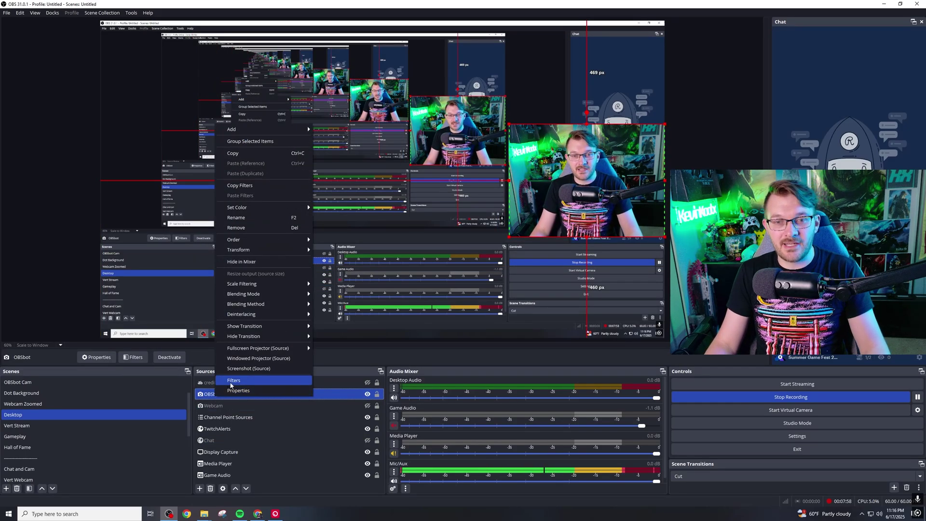
pyautogui.click(236, 390)
pyautogui.moveTo(496, 118); pyautogui.dragTo(368, 72)
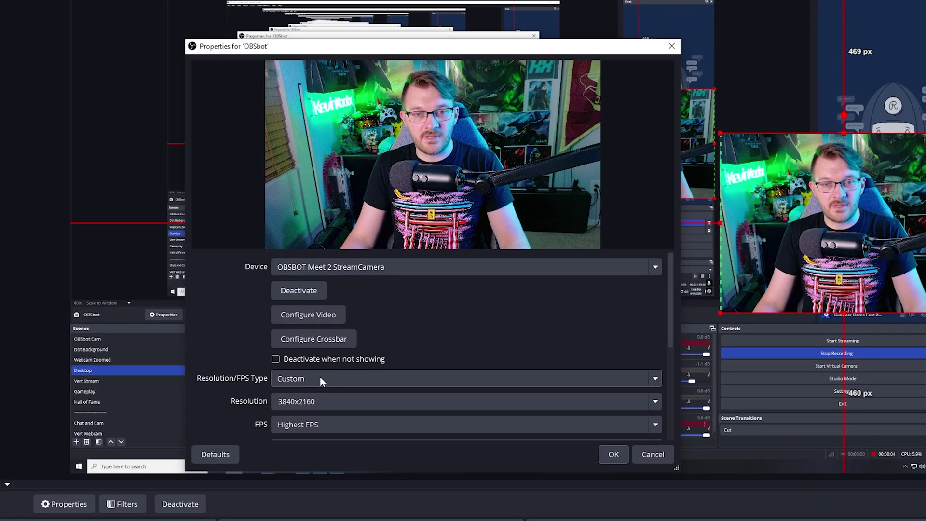
pyautogui.click(656, 403)
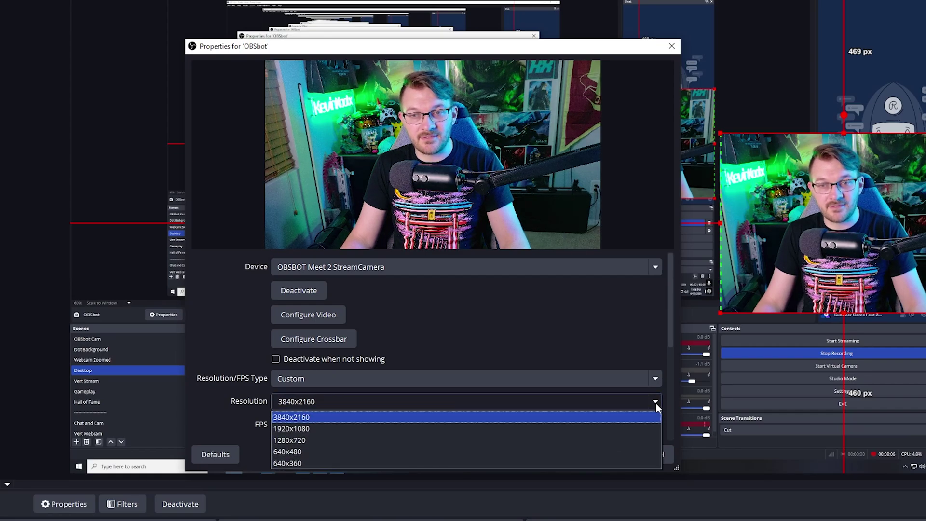
pyautogui.click(640, 428)
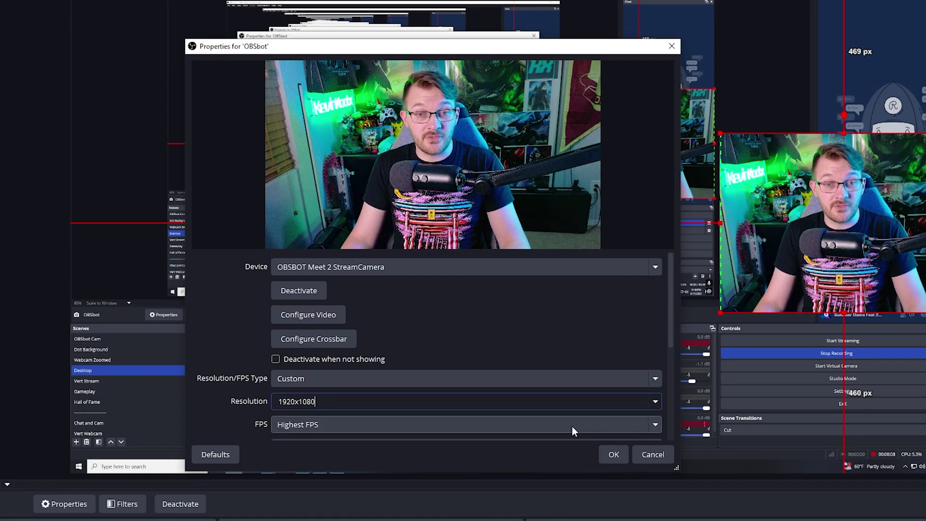
pyautogui.click(309, 427)
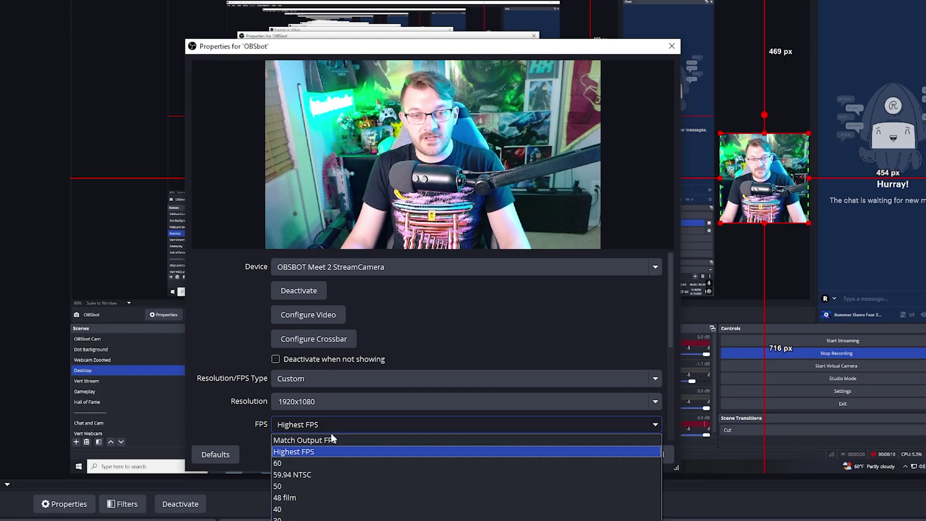
pyautogui.click(318, 463)
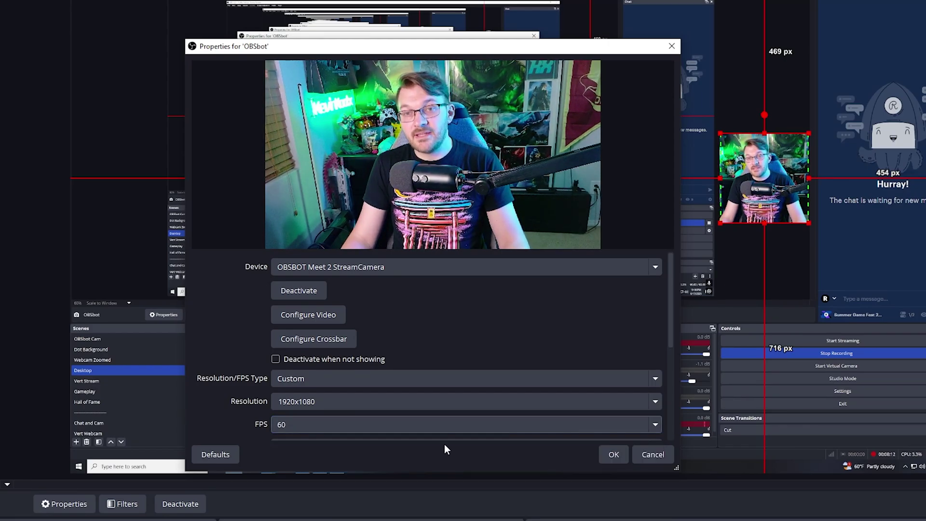
pyautogui.scroll(-3, 217, 414)
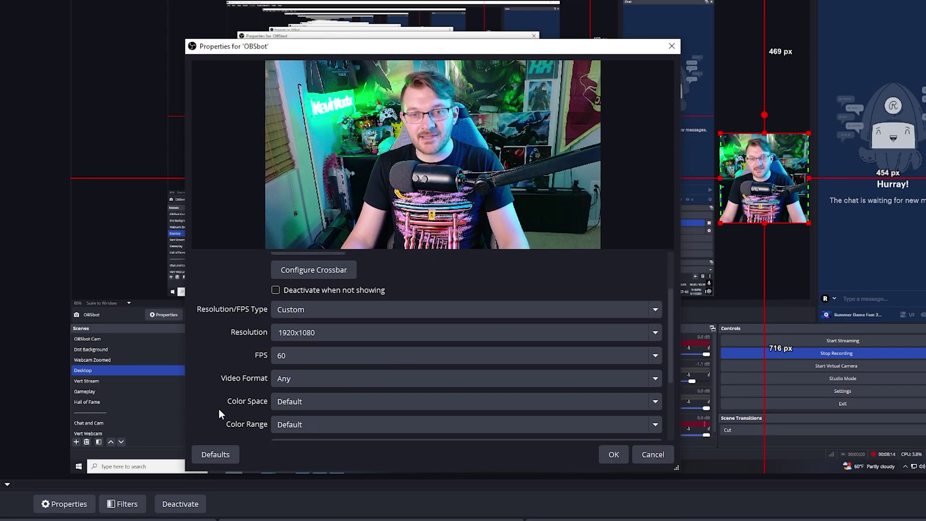
pyautogui.scroll(2, 219, 408)
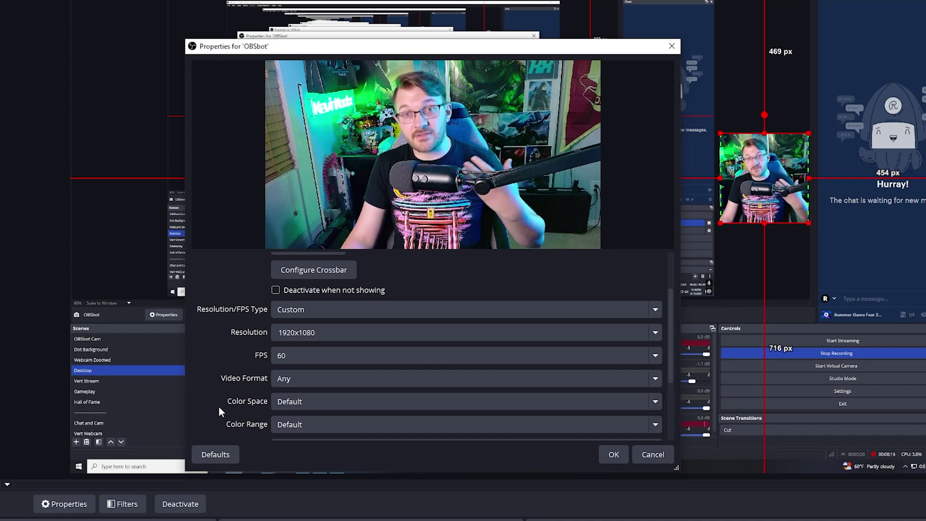